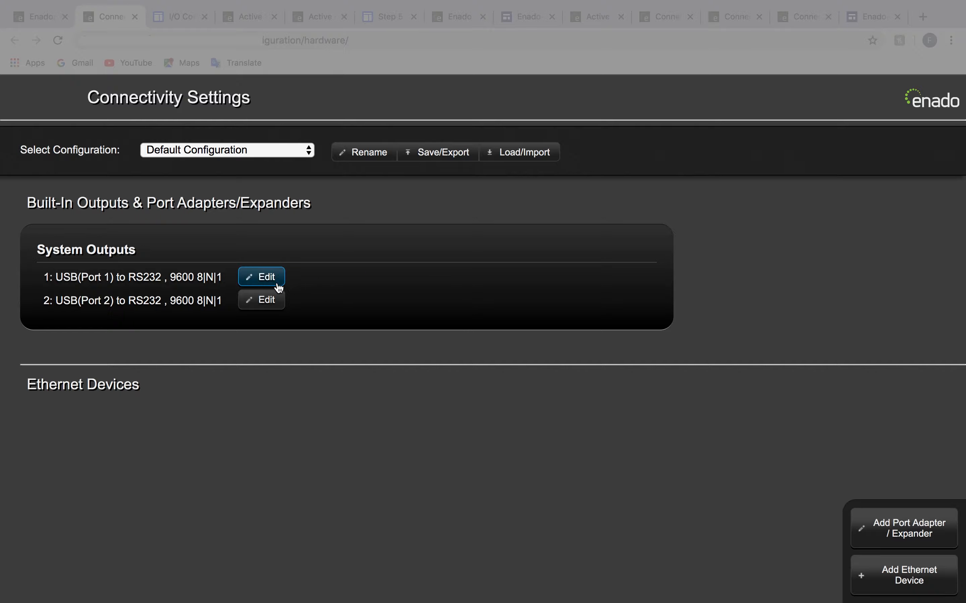
- Examine the serial configuration options for system output USB port 1, from device library and baud rate to parity and raw mode
click(265, 277)
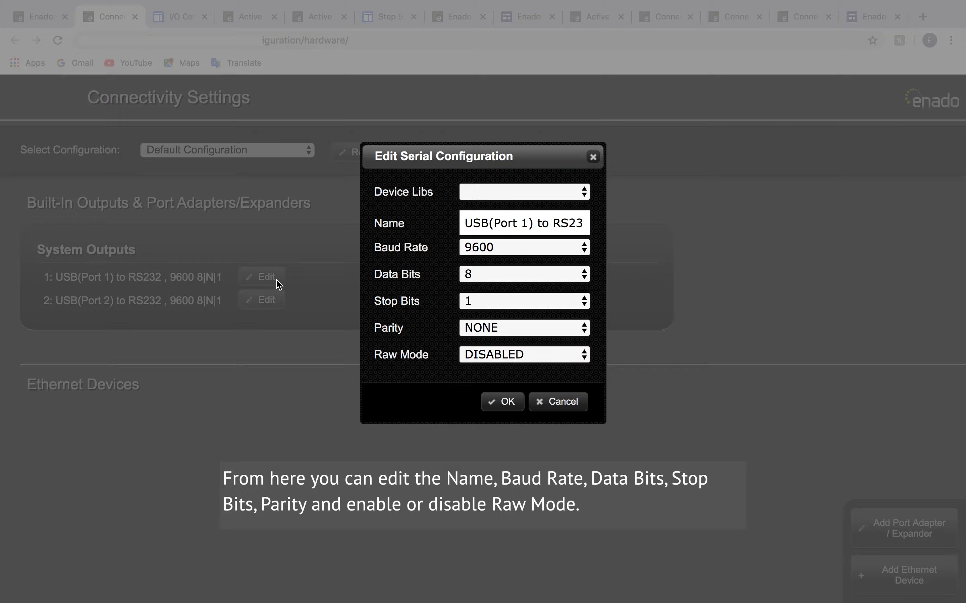
click(578, 193)
click(584, 220)
click(586, 245)
click(584, 251)
click(584, 276)
click(584, 275)
click(581, 300)
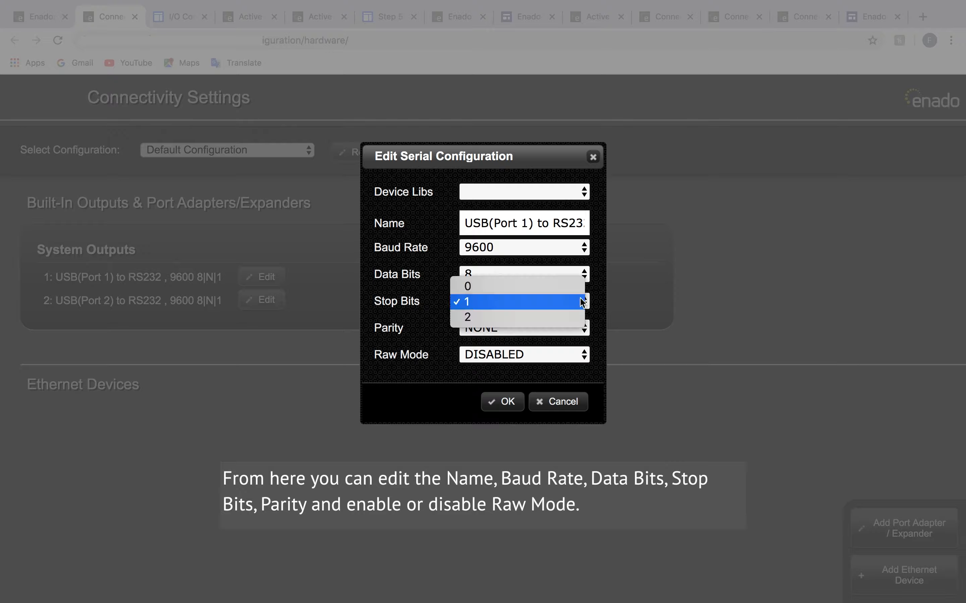
click(582, 302)
click(583, 328)
click(583, 328)
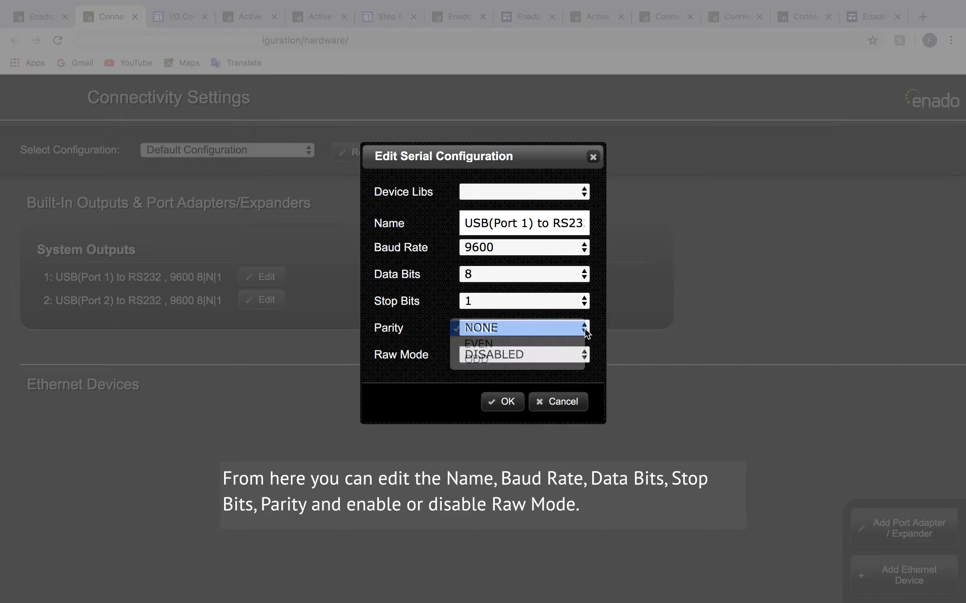
click(580, 354)
click(577, 361)
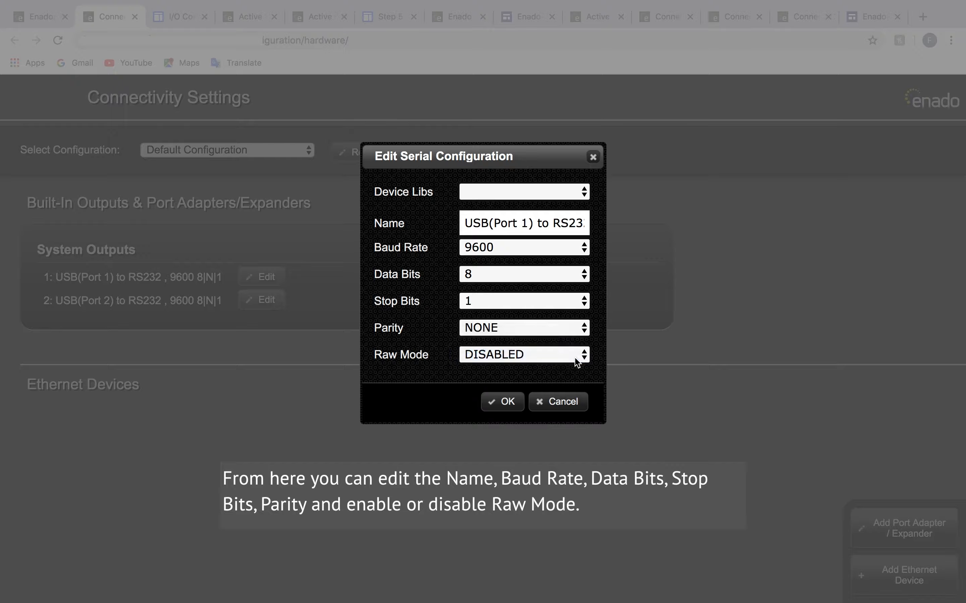
click(503, 401)
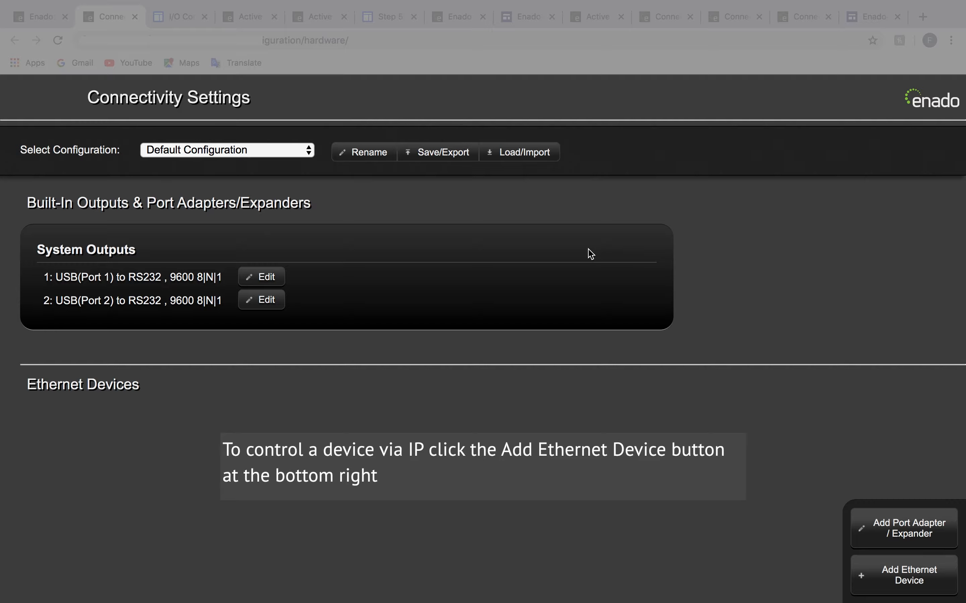
- Detect the devices on the network and add the Roku Ultra at 10.10.25.129 as an Ethernet device
click(932, 582)
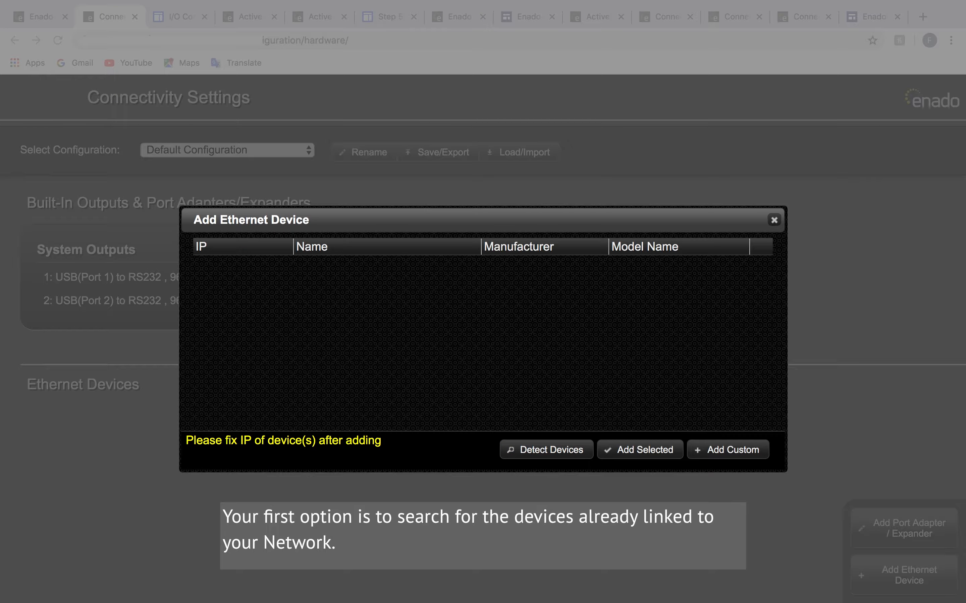
click(579, 455)
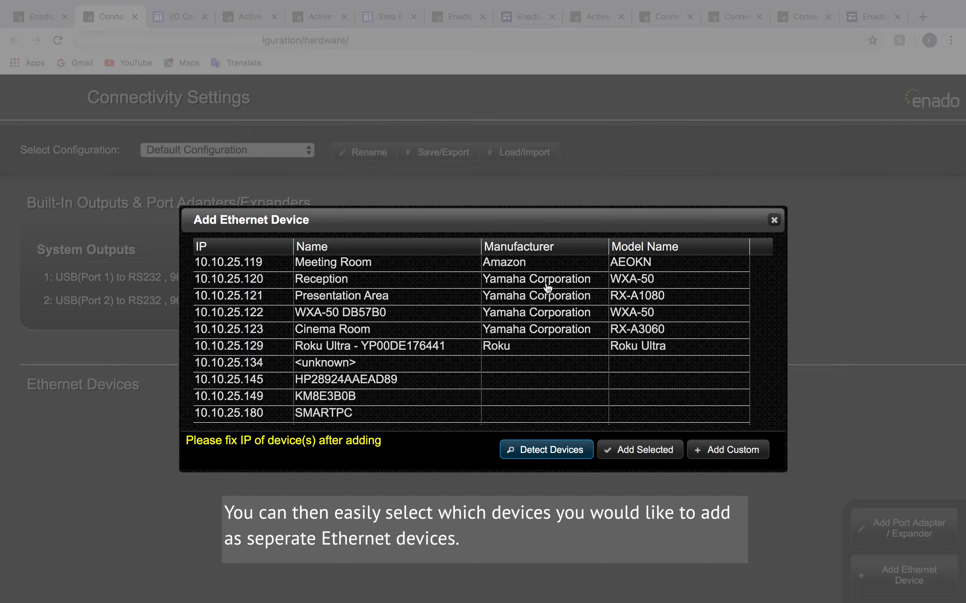
scroll(547, 287, down, 2)
scroll(545, 284, down, 5)
scroll(545, 284, up, 5)
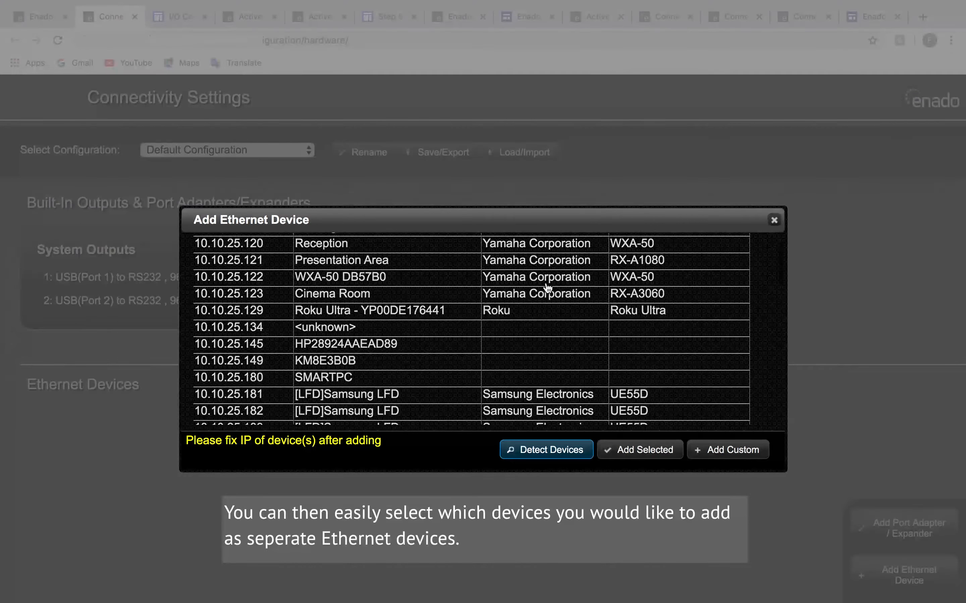
click(529, 314)
click(643, 453)
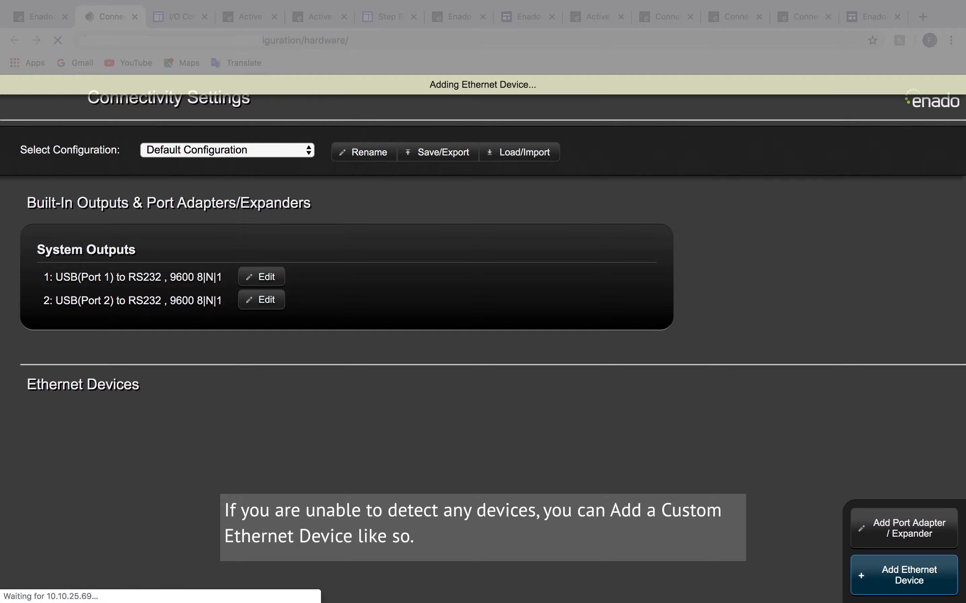
- Add a custom Ethernet device and name it NetworkHD
click(938, 578)
click(712, 452)
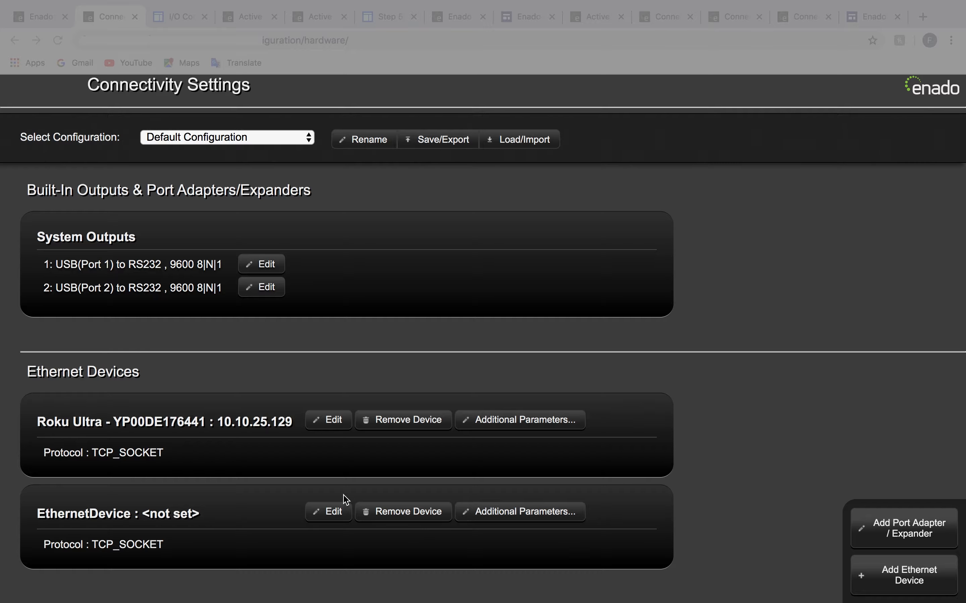
click(333, 519)
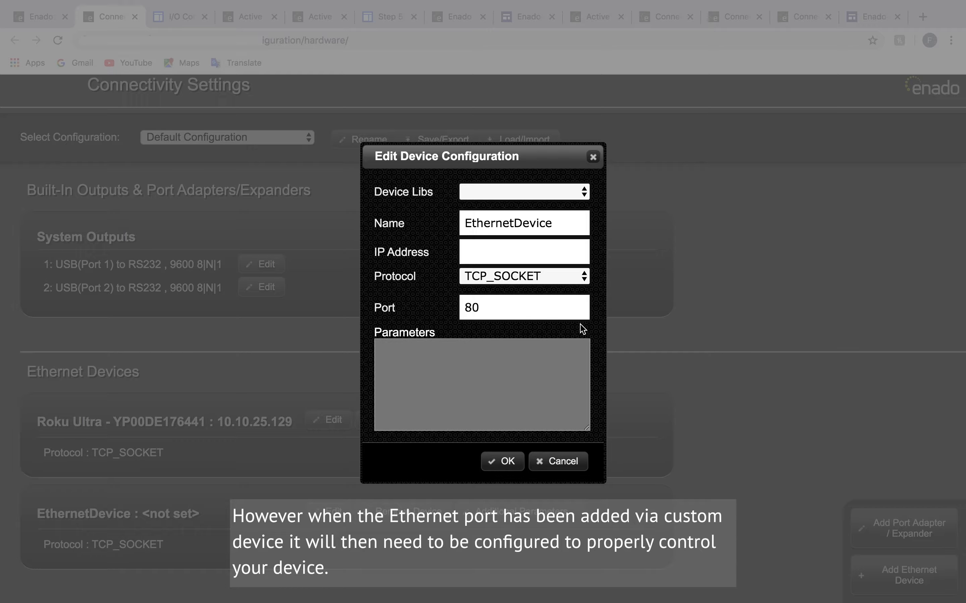
click(504, 248)
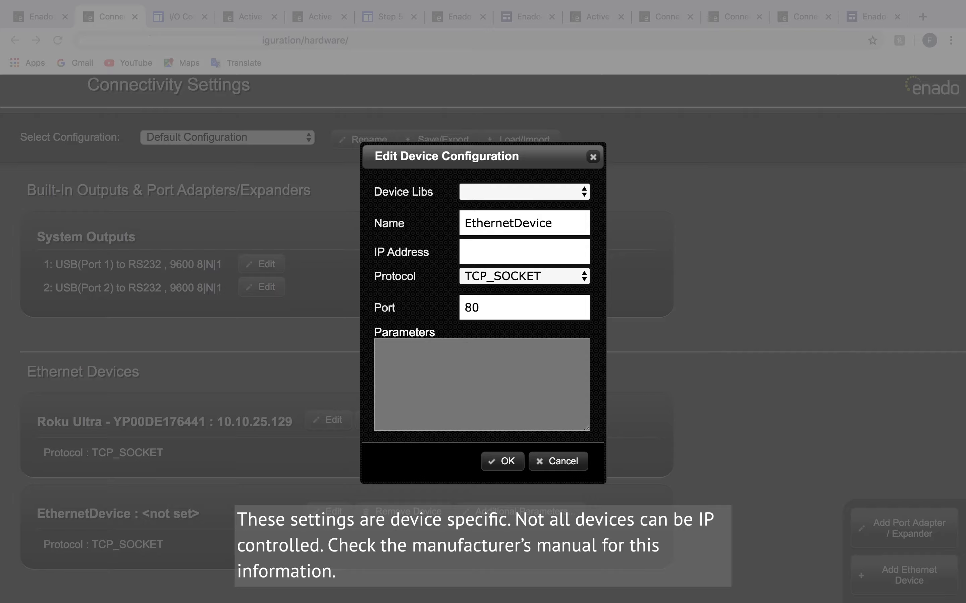
click(571, 220)
drag(572, 220, 426, 224)
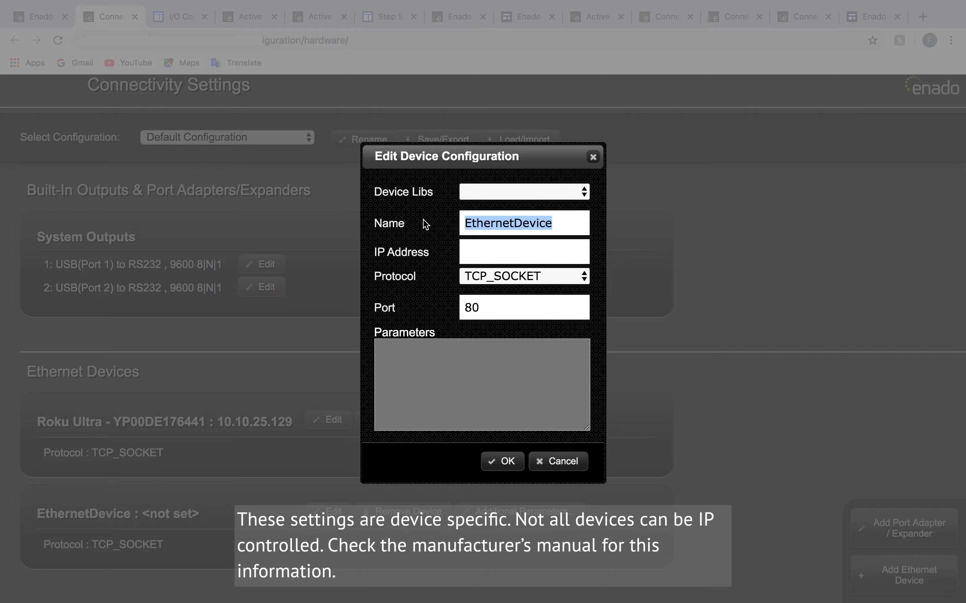
text(Net)
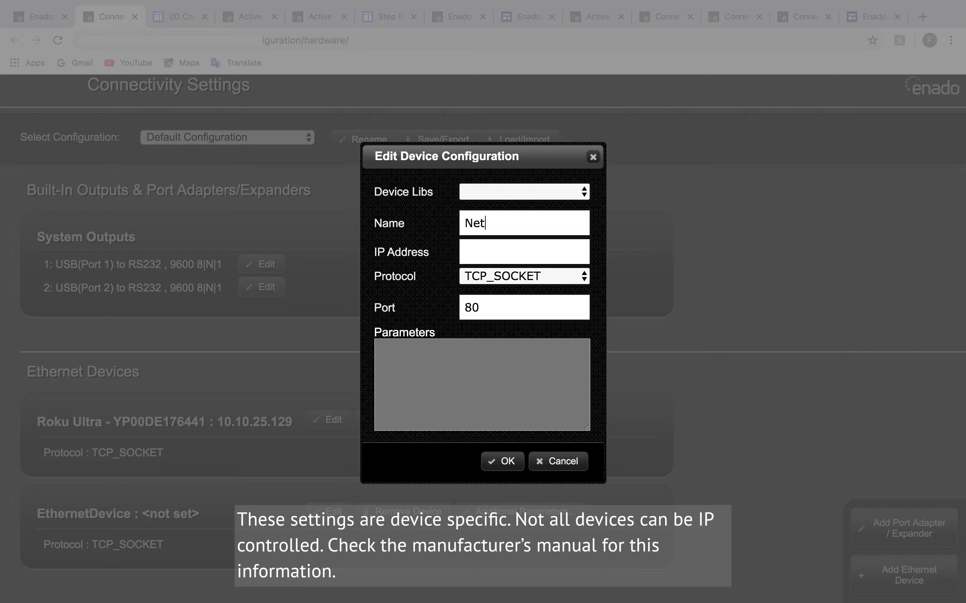
text(woprkHD)
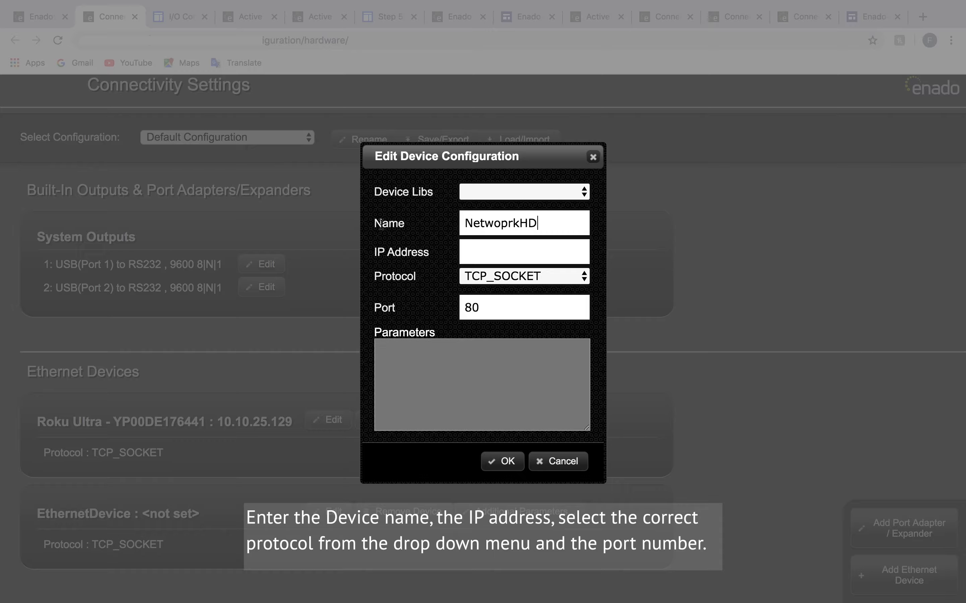
click(508, 222)
key(BackSpace)
- Check the protocol choices, keep TCP_SOCKET with port 80, and save the NetworkHD device configuration
click(527, 254)
click(542, 277)
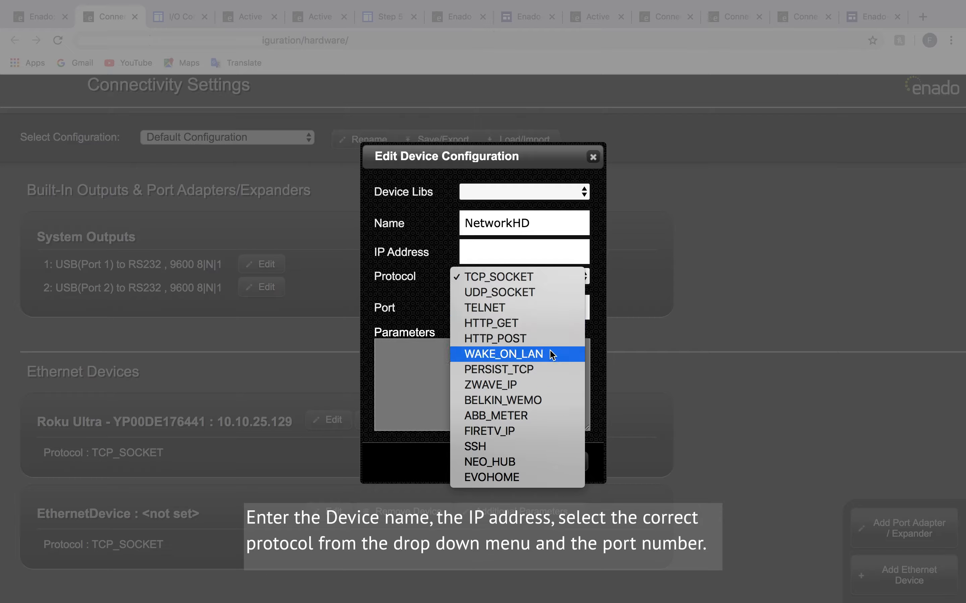
click(597, 260)
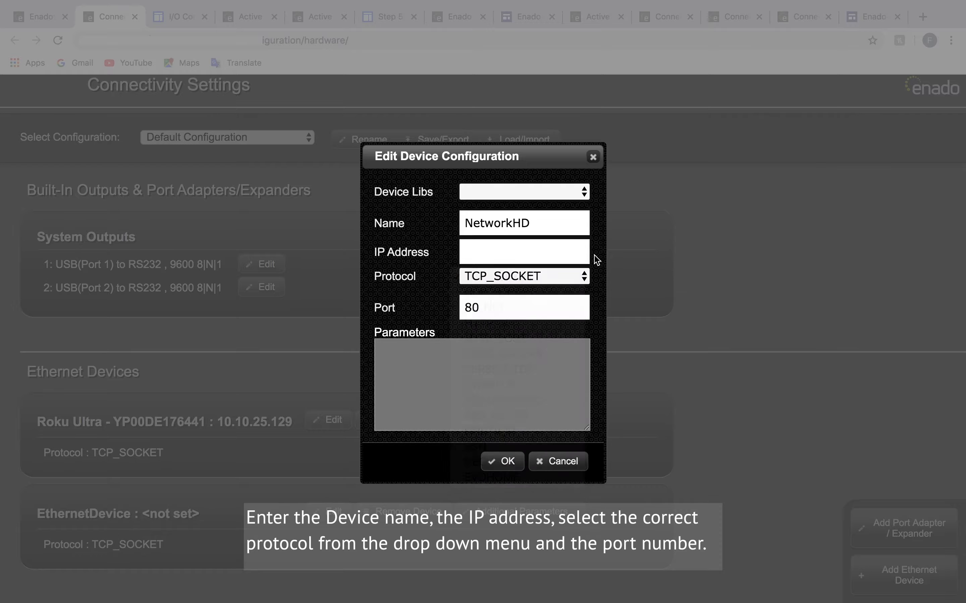
click(550, 317)
click(504, 462)
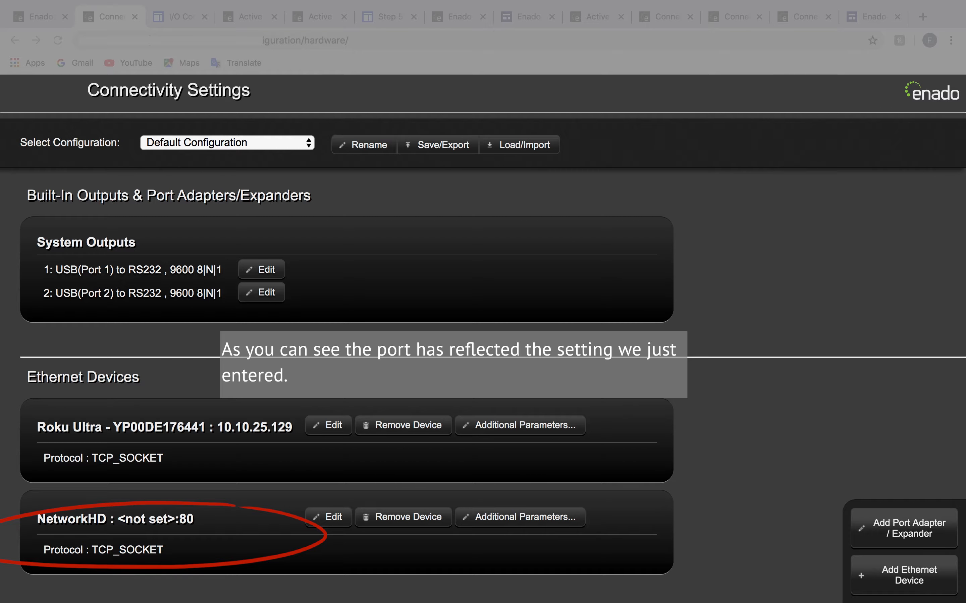
- Add a Global Cache GC100-6 port adapter to the configuration
scroll(768, 482, down, 1)
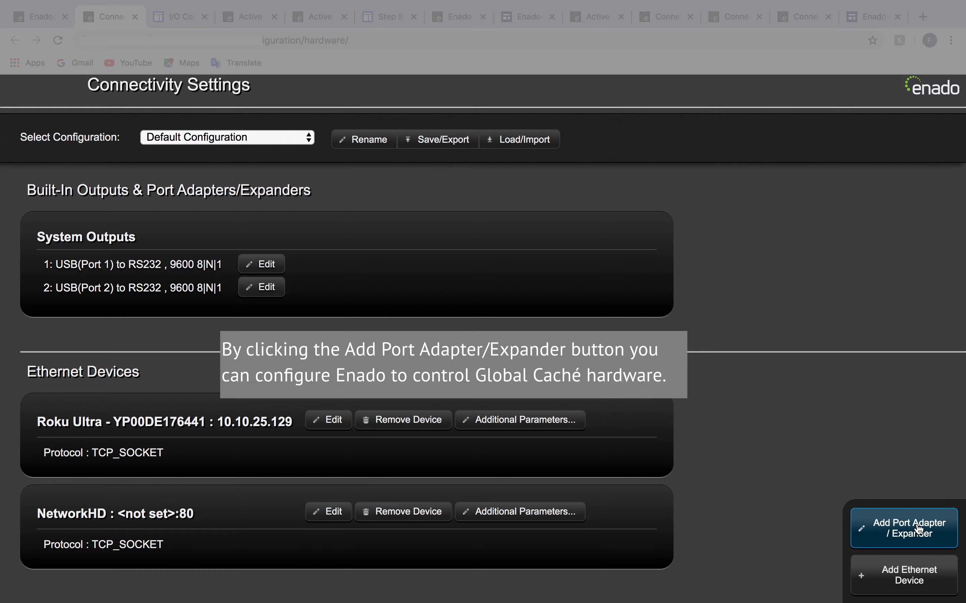
click(944, 543)
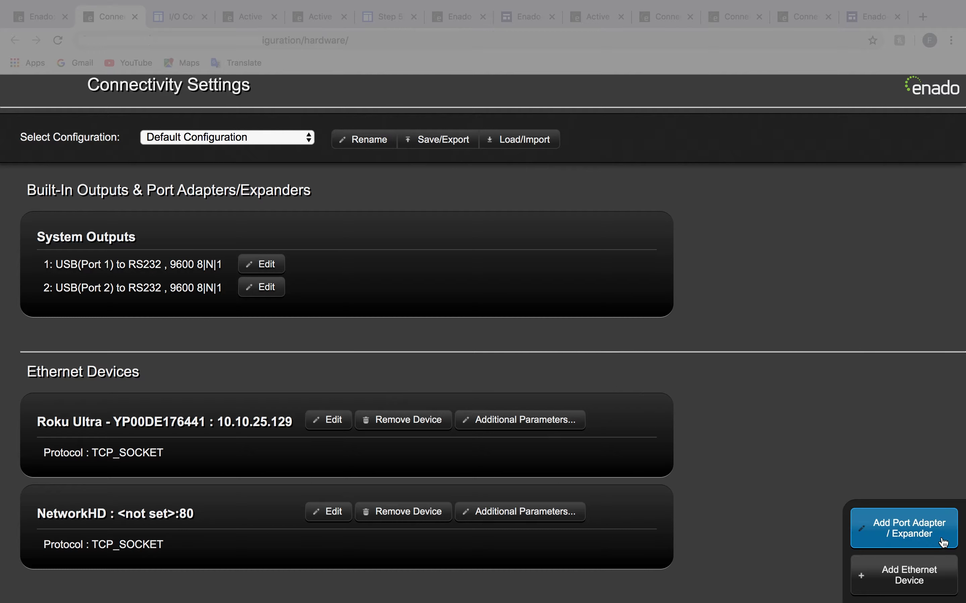
click(543, 197)
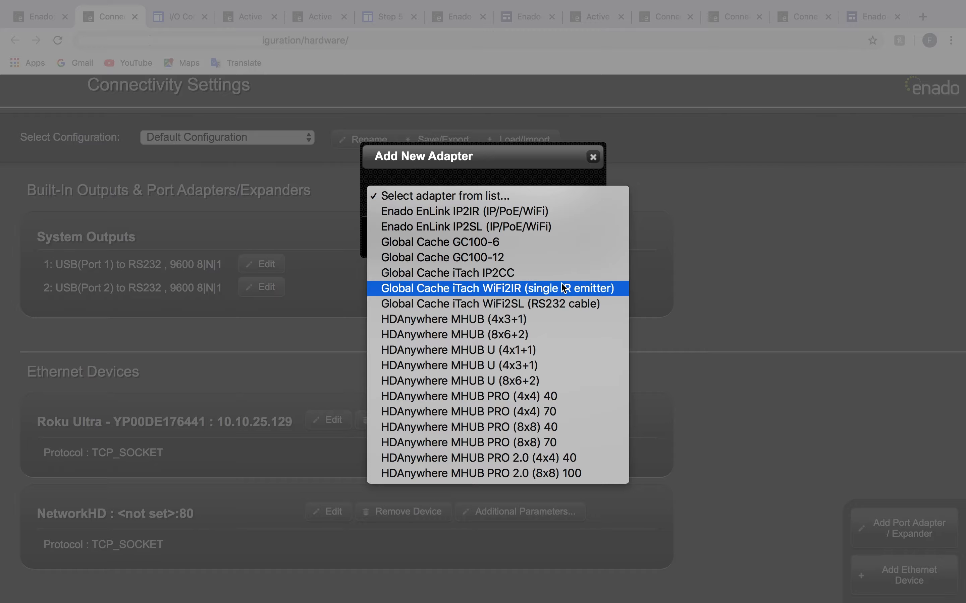
click(541, 243)
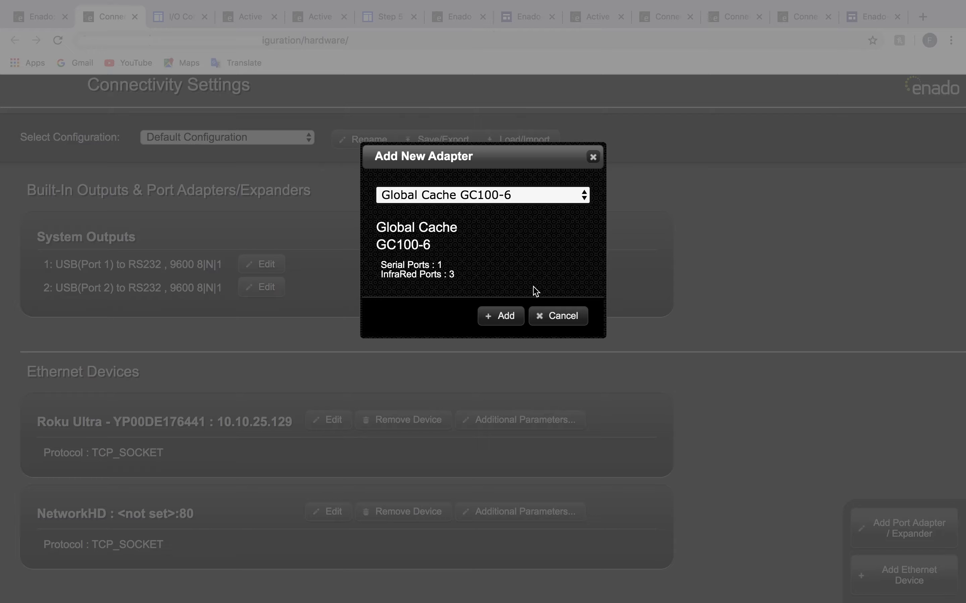
click(505, 321)
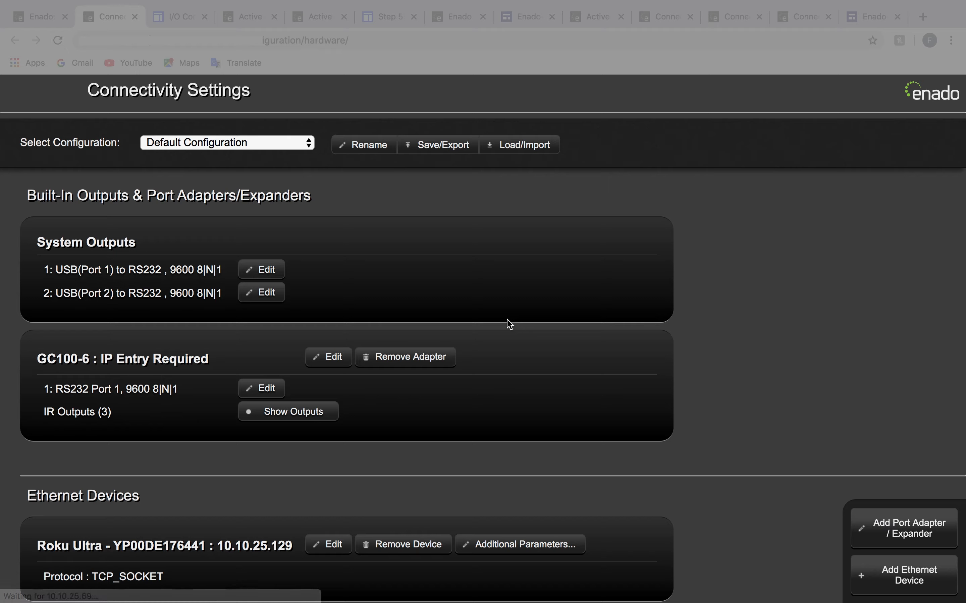
- Examine the serial settings of the GC100-6 adapter's RS232 port and expand its list of IR outputs
scroll(518, 361, down, 2)
scroll(518, 361, down, 1)
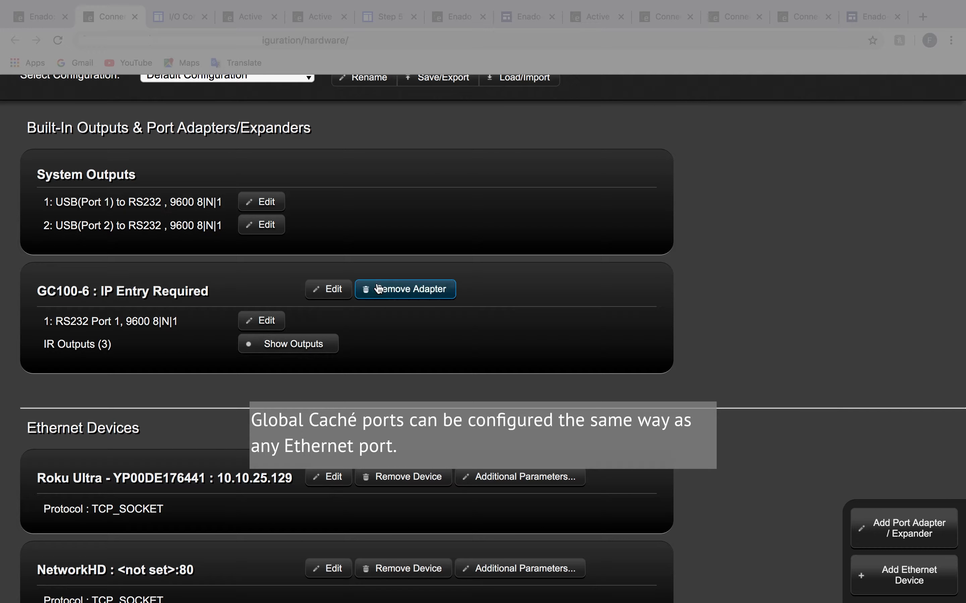
click(278, 329)
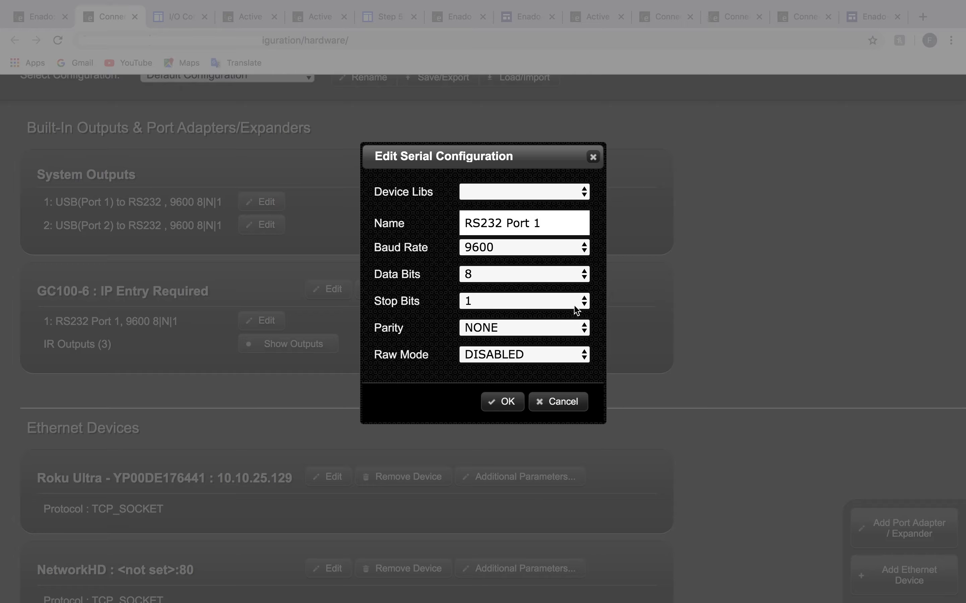
click(593, 156)
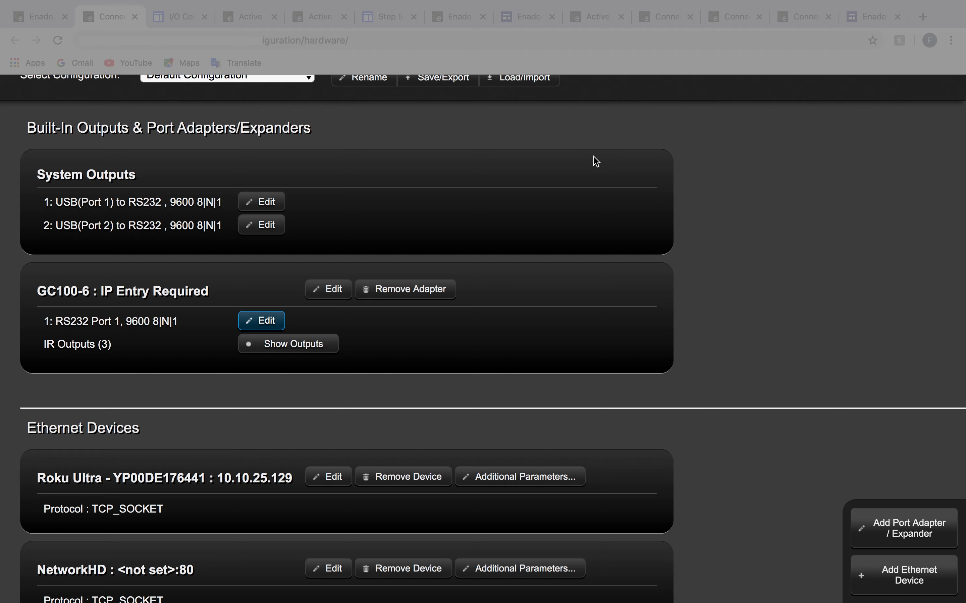
click(285, 350)
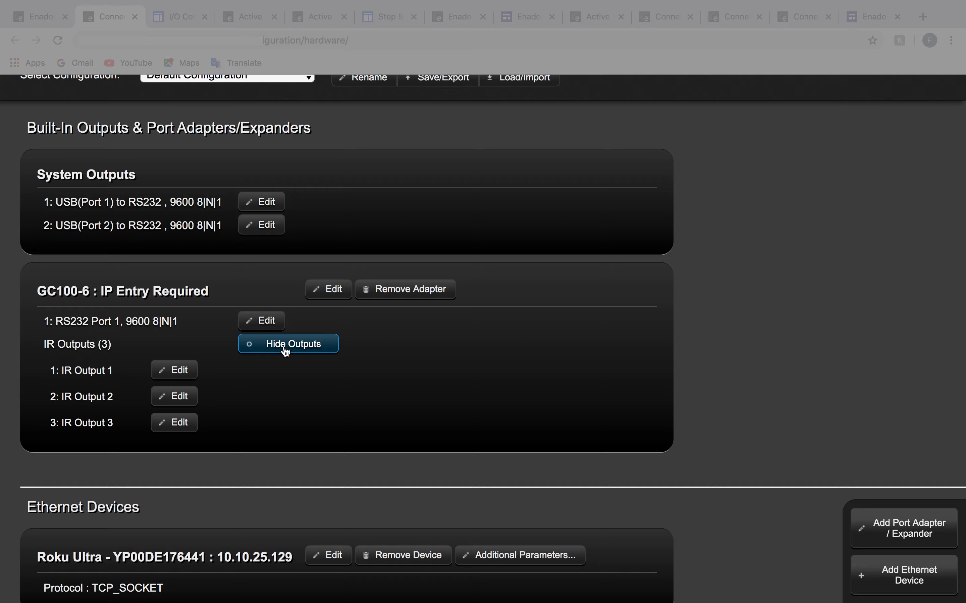
- Review the GC100-6 adapter's name and IP address settings, then look over the configured ports and devices
click(343, 291)
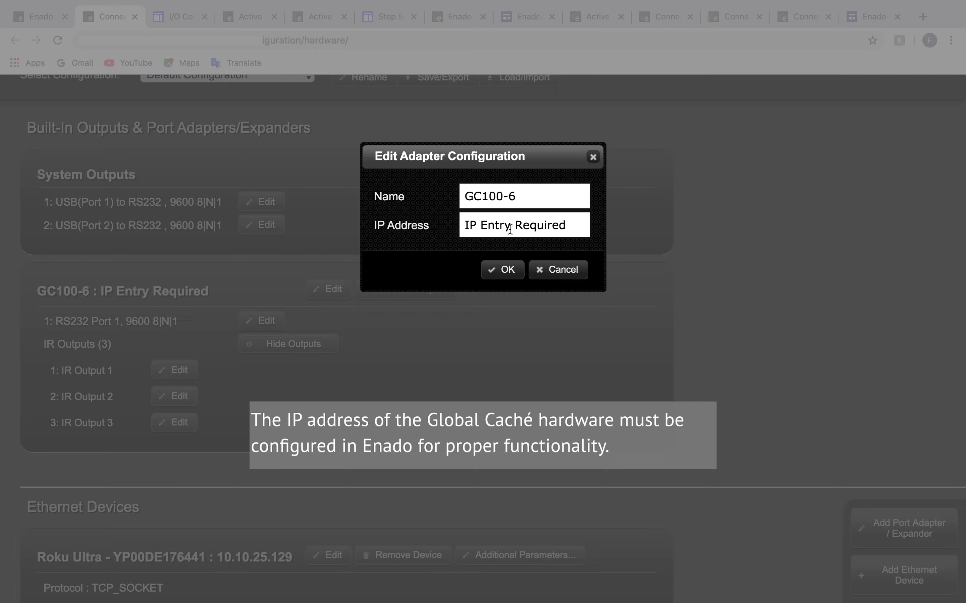
click(506, 270)
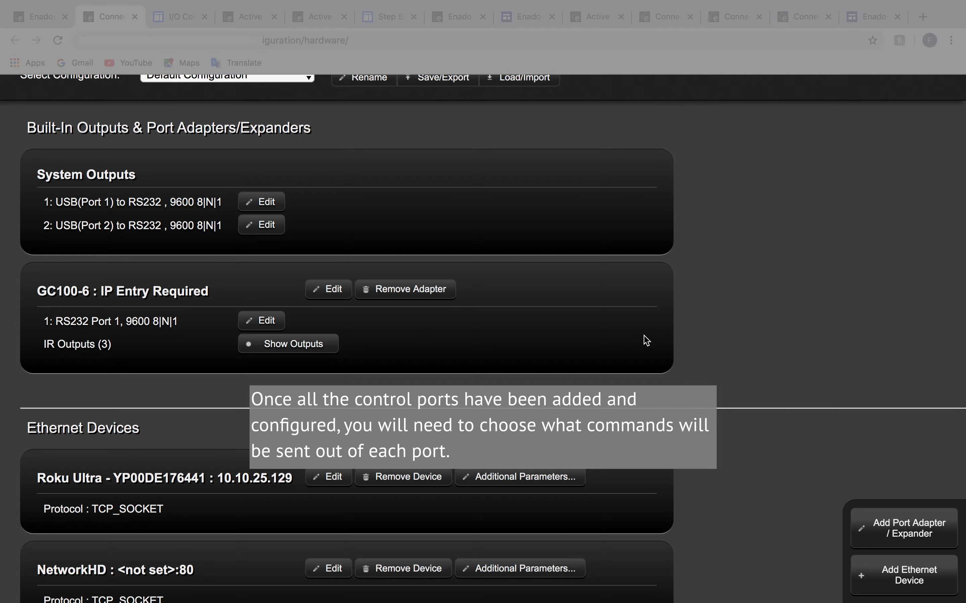
scroll(646, 340, down, 3)
scroll(646, 340, up, 1)
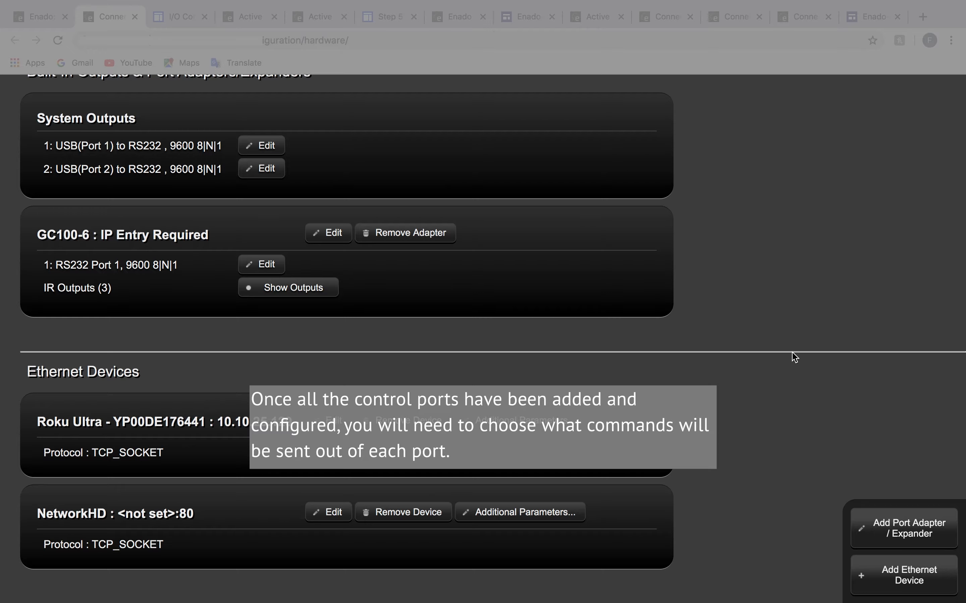
scroll(794, 359, up, 5)
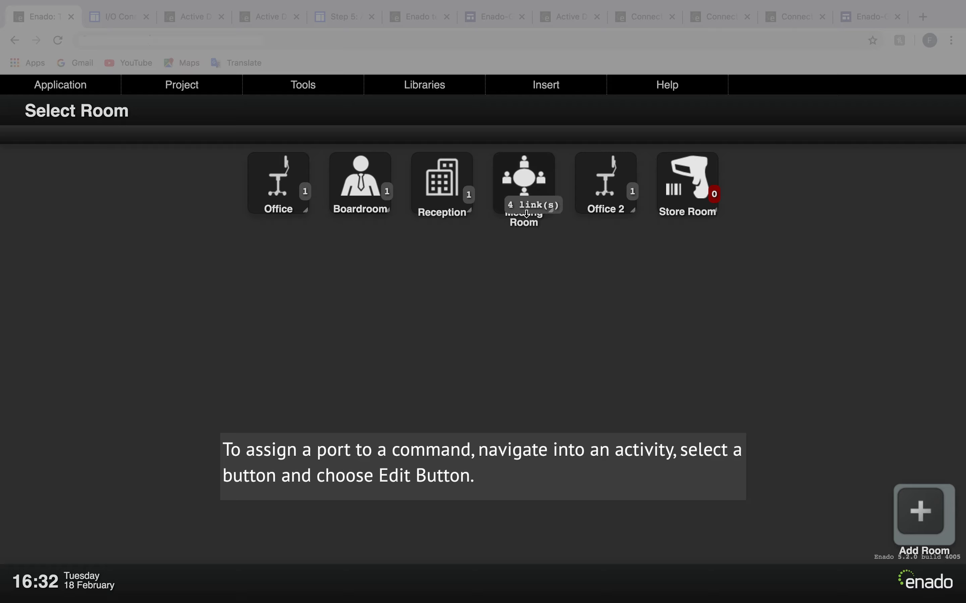
- Open the Apple TV activity in the Meeting Room
click(526, 191)
click(525, 229)
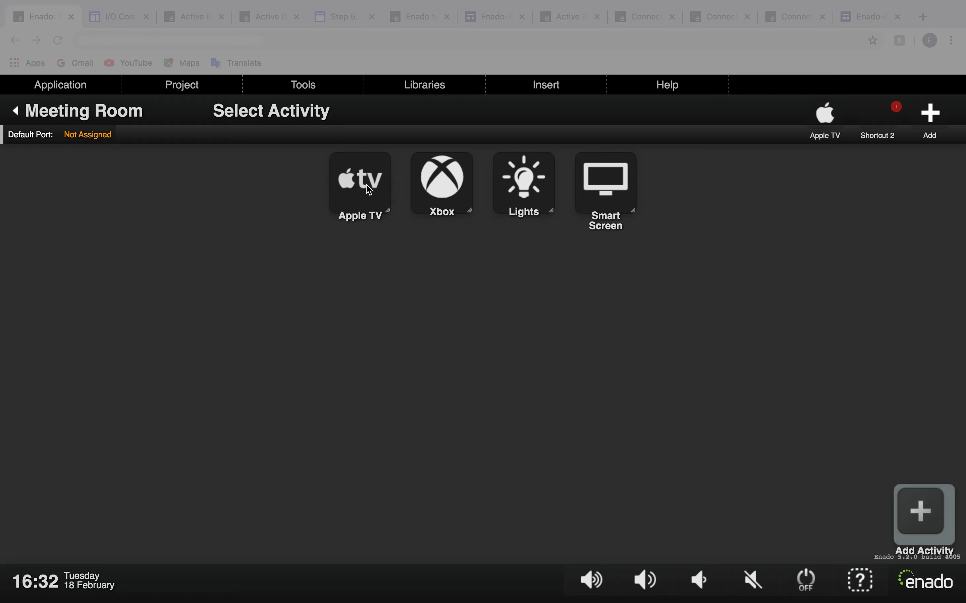
click(363, 202)
click(363, 226)
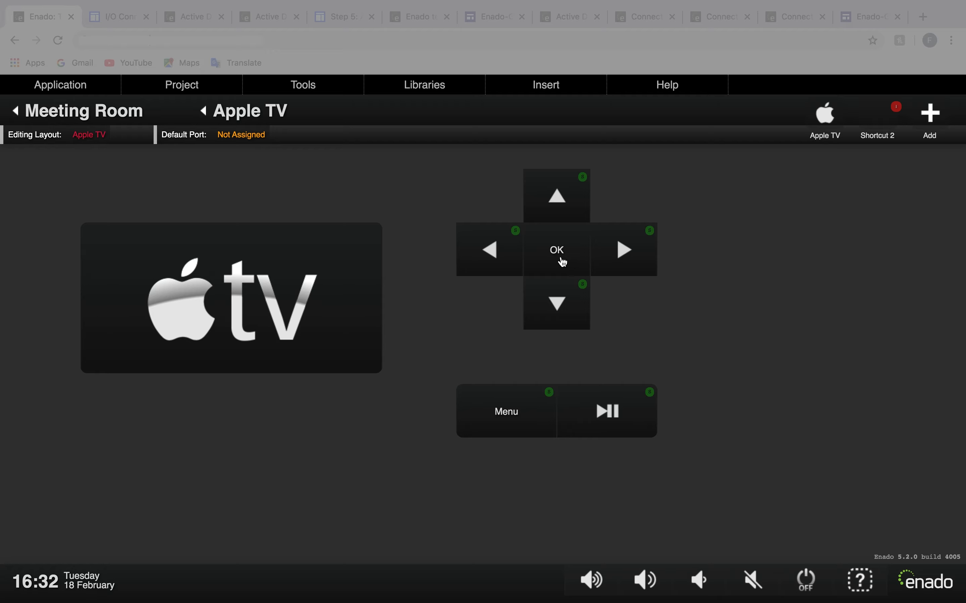
- Edit the OK button of the Apple TV layout and add the Apple TV PLAYPAUSE command to it
click(570, 263)
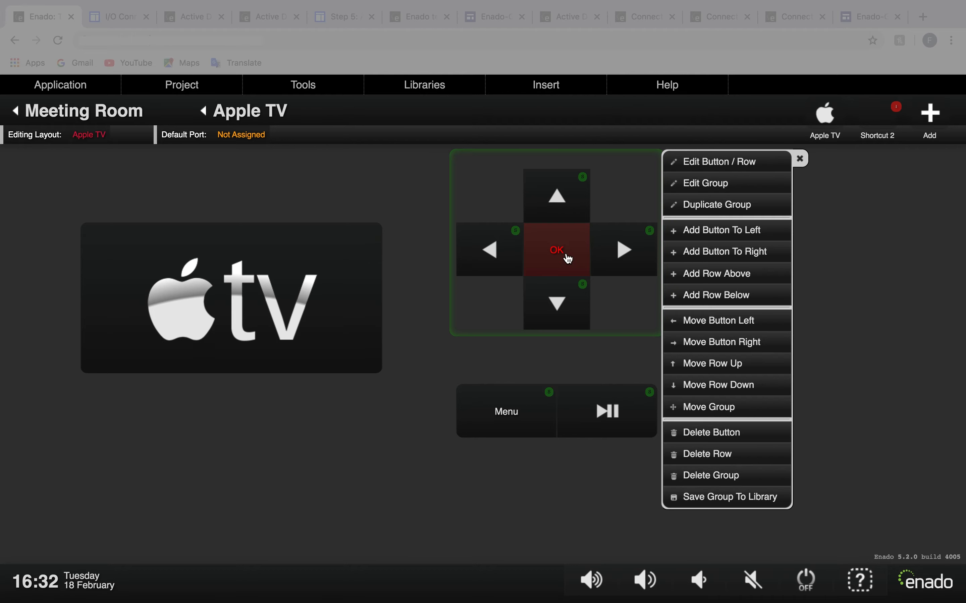
click(707, 163)
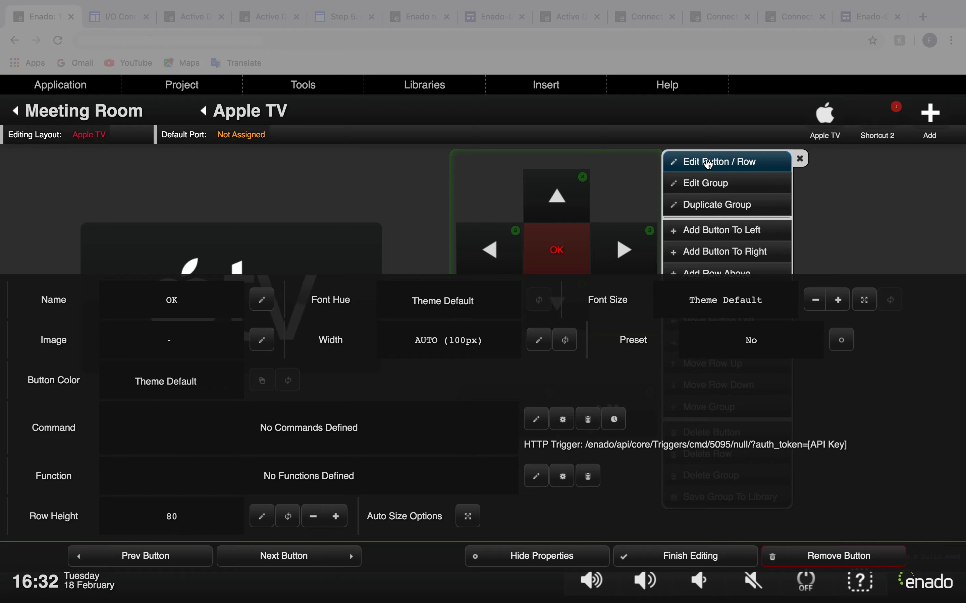
click(543, 425)
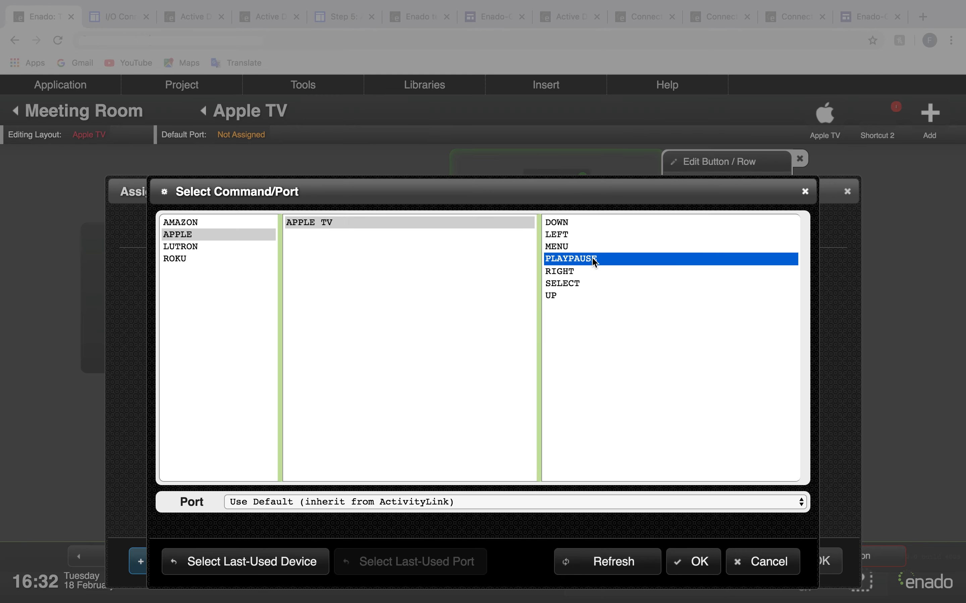
click(706, 571)
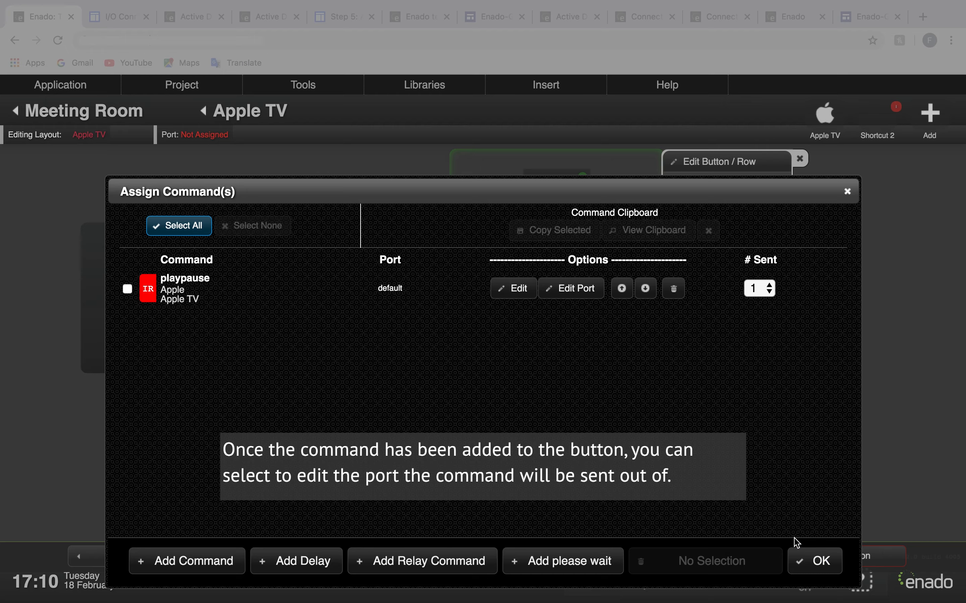
- Check the port choices for the playpause command, keep Use Default (inherit from ActivityLink), and finish editing the OK button
click(574, 288)
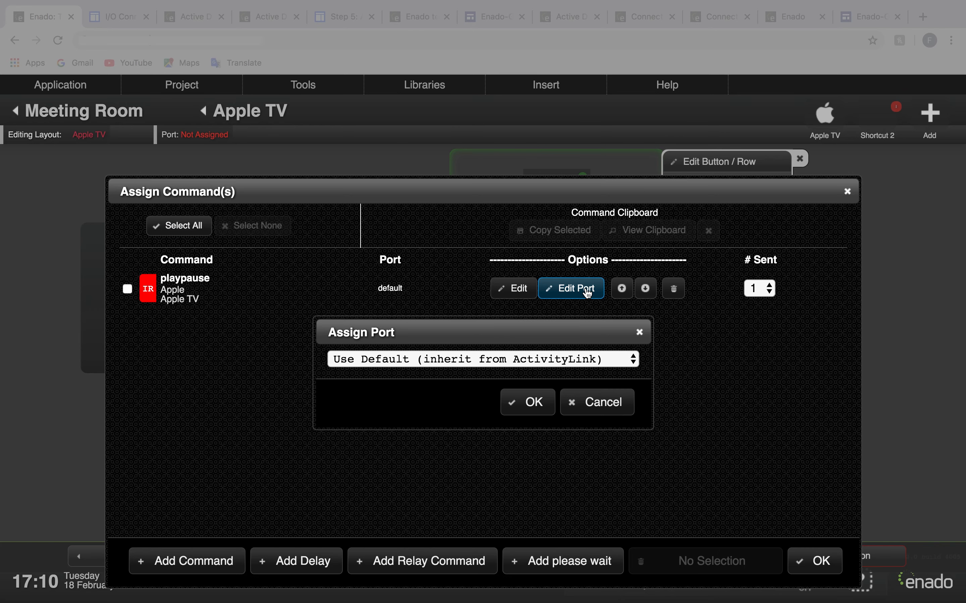
click(555, 363)
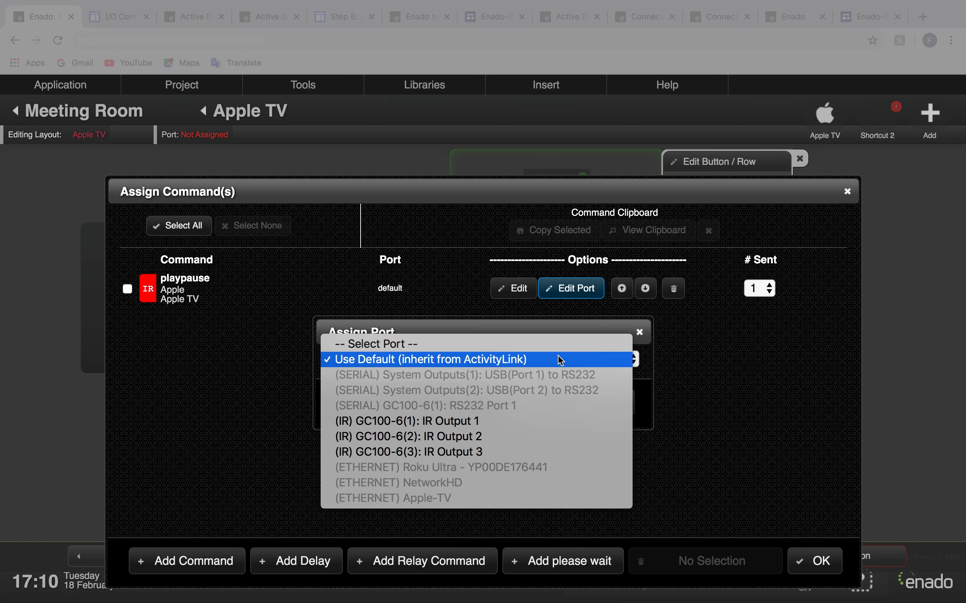
click(560, 363)
click(526, 402)
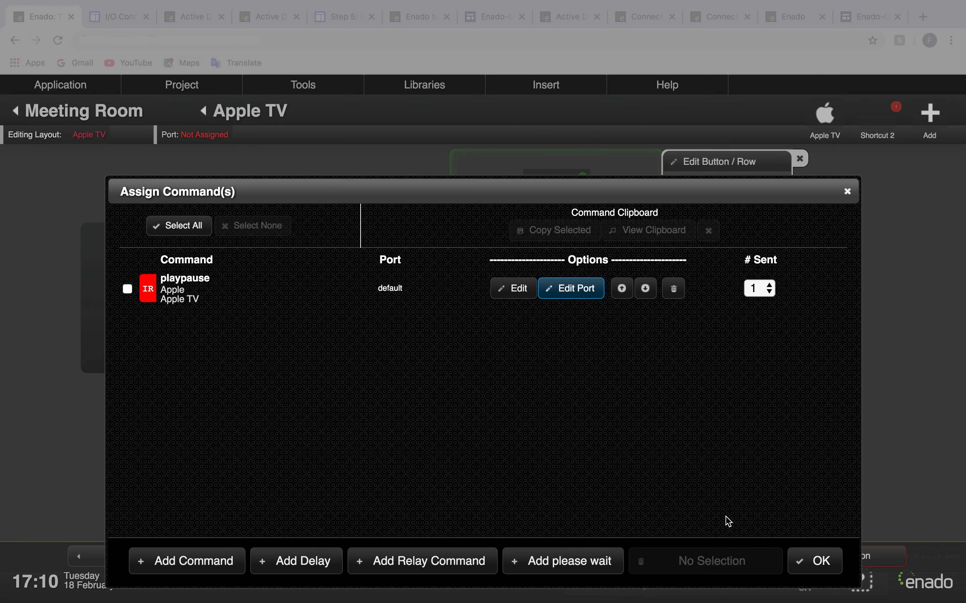
click(816, 562)
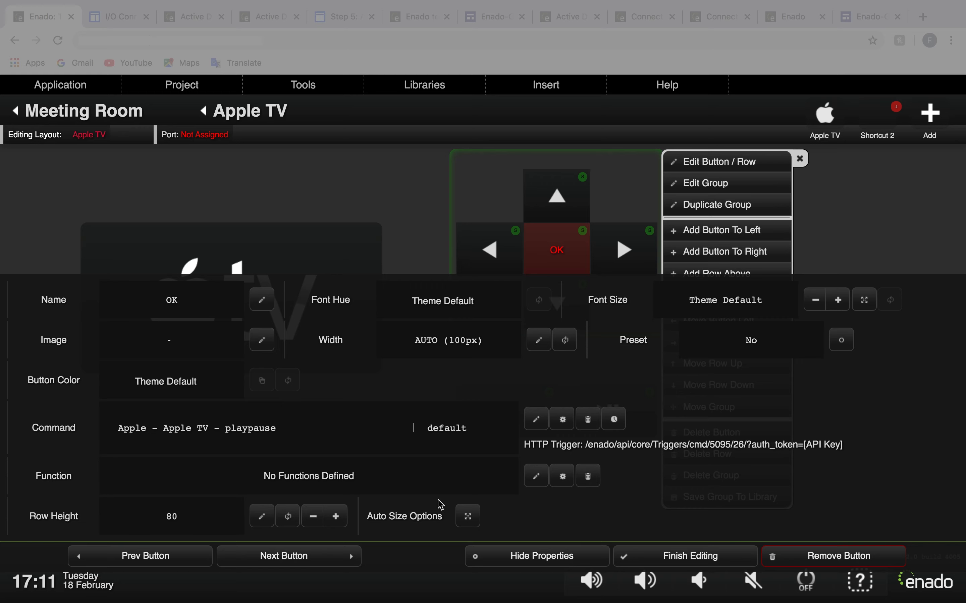
click(722, 558)
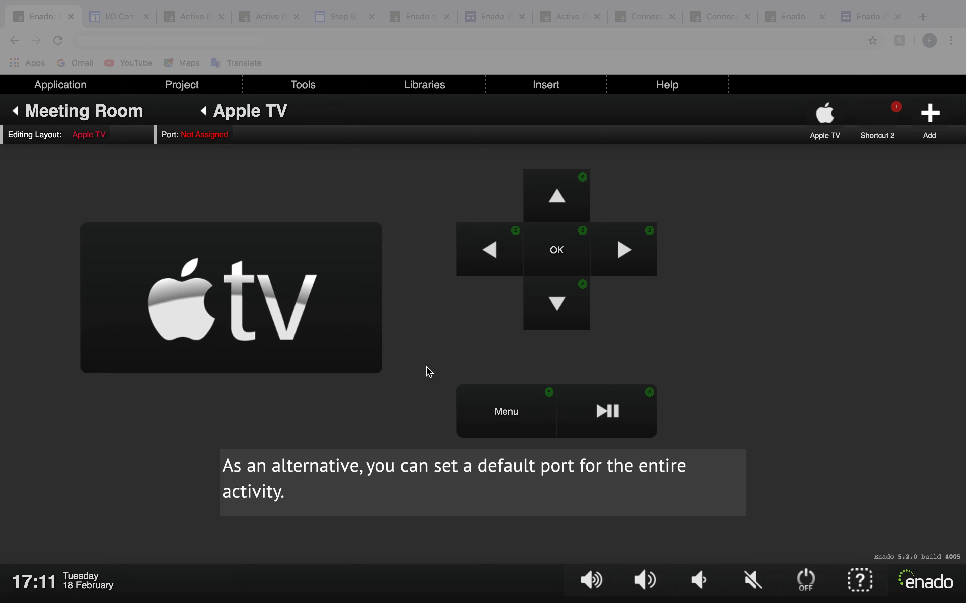
- Assign (ETHERNET) Apple-TV as the default port for the entire Apple TV activity
click(213, 139)
click(508, 200)
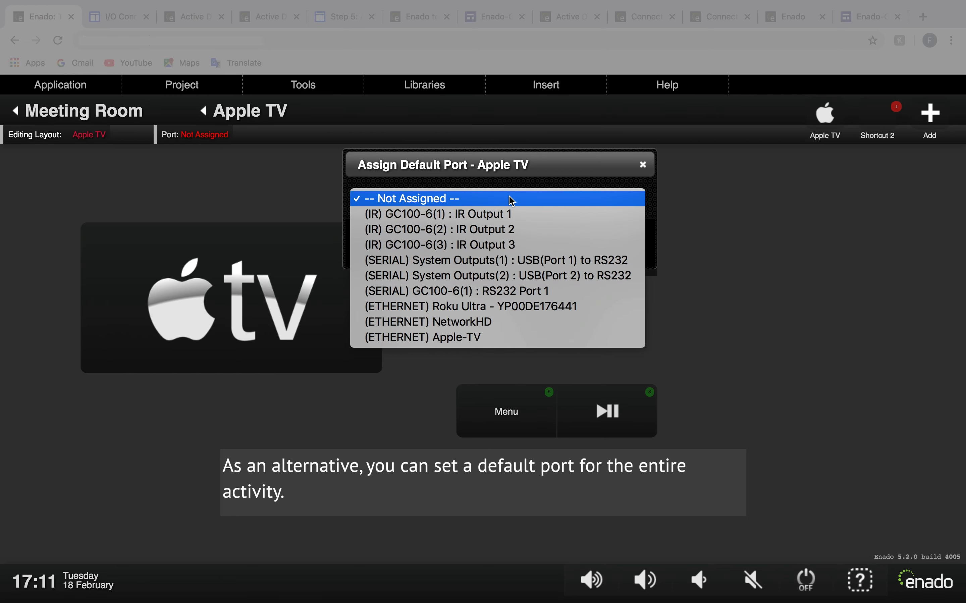
click(495, 339)
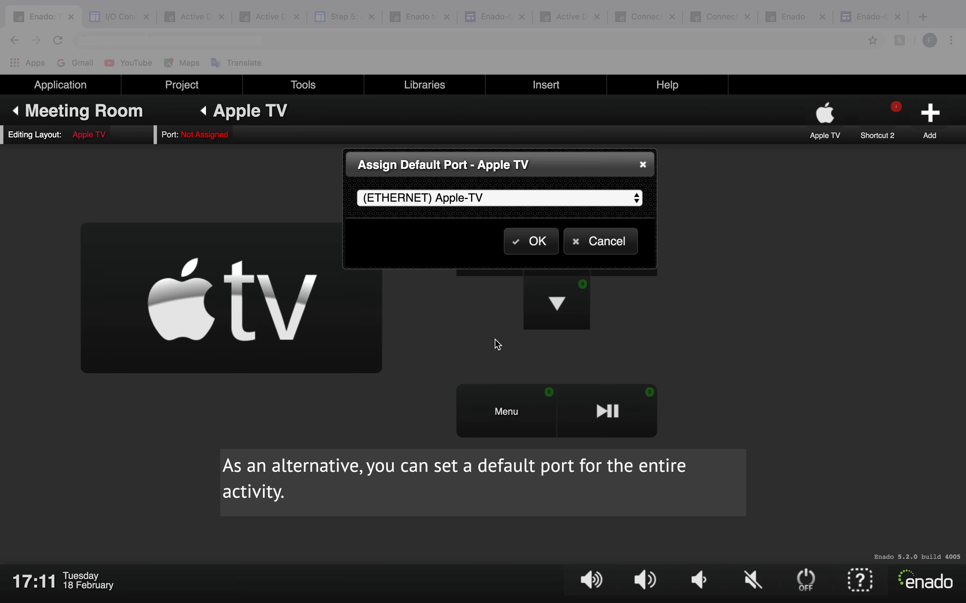
click(534, 251)
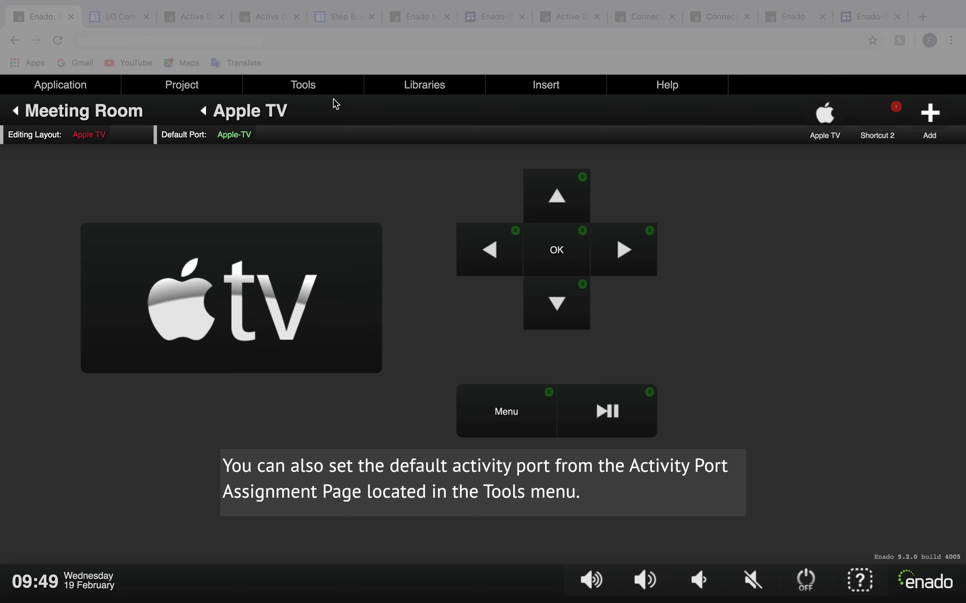
- Look over the available tools and return from the Meeting Room to the room selection
click(306, 86)
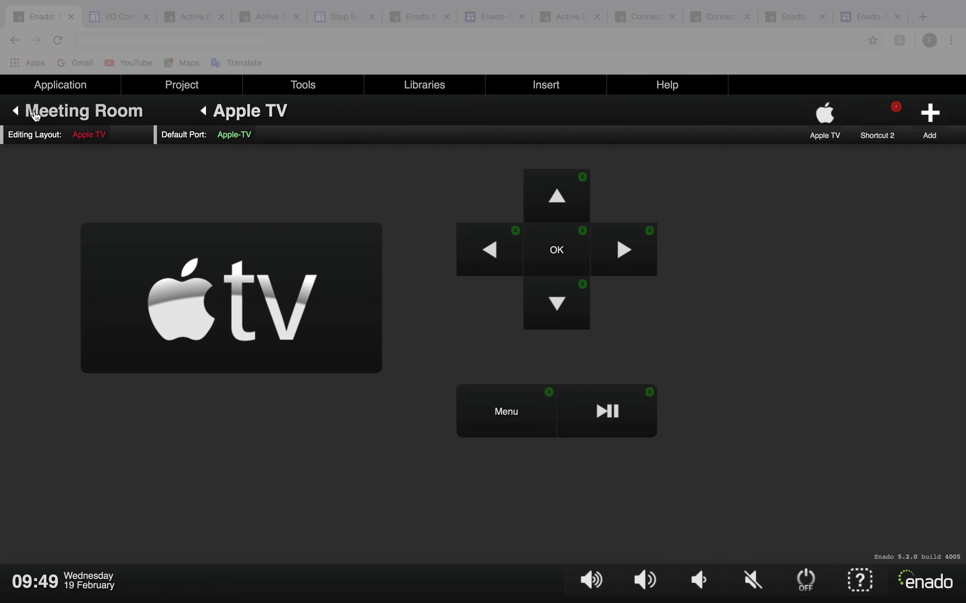
click(17, 115)
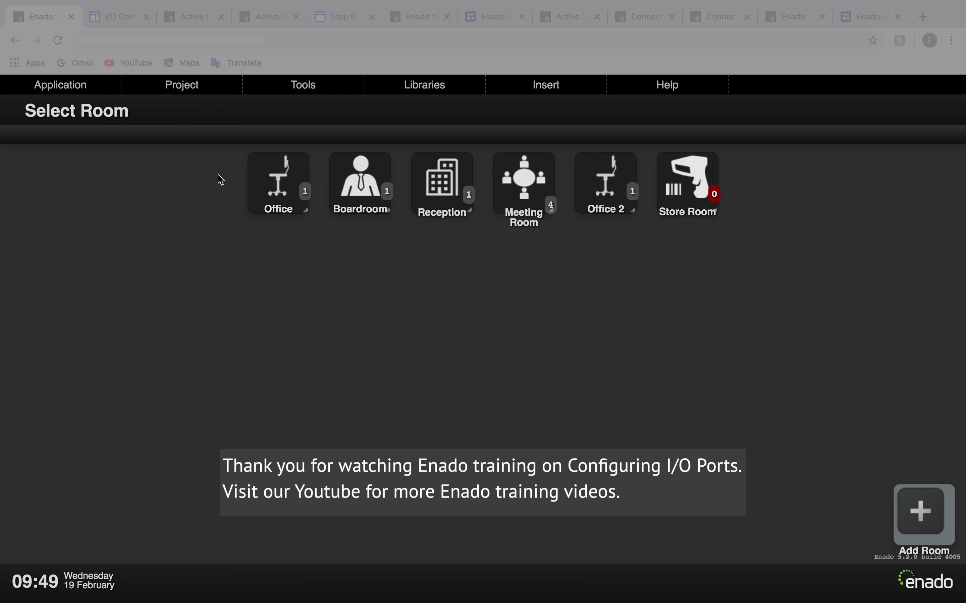